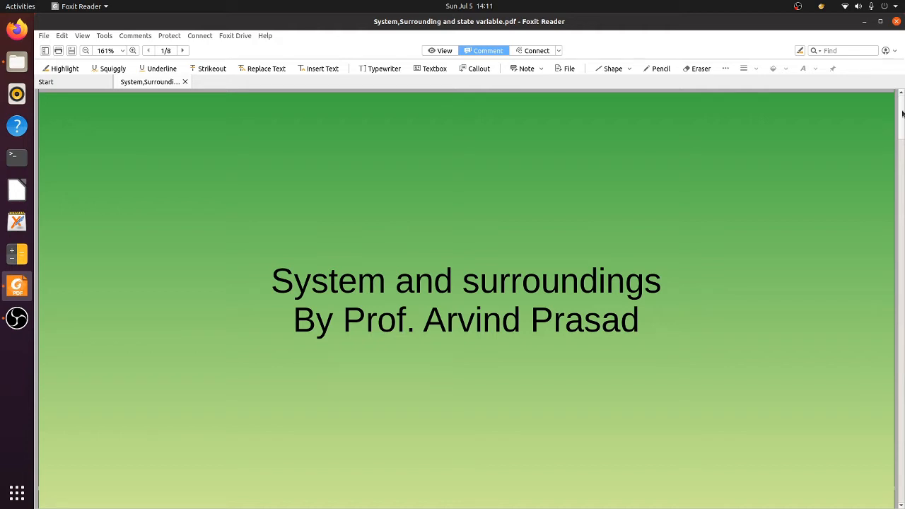
{"action": "left_click_drag", "start_coordinate": [902, 113], "coordinate": [902, 167]}
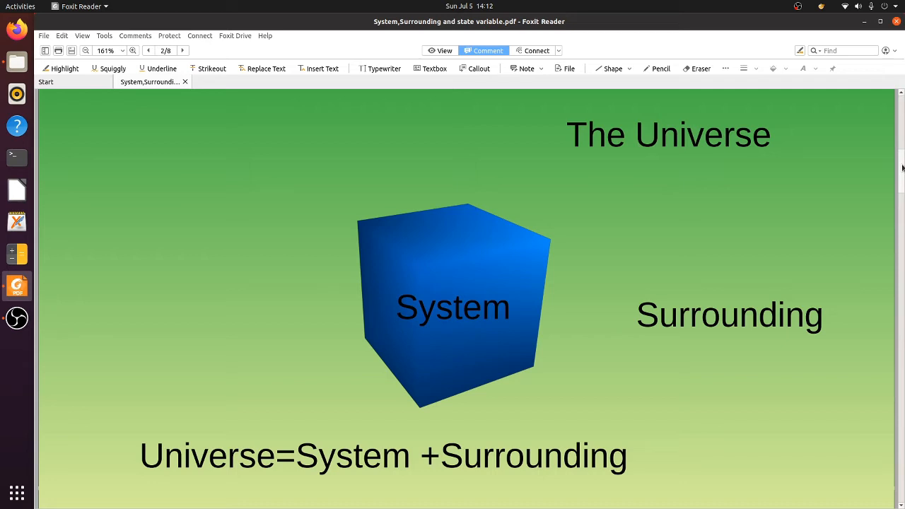
{"action": "scroll", "coordinate": [692, 238], "scroll_direction": "down", "scroll_amount": 3}
{"action": "scroll", "coordinate": [692, 239], "scroll_direction": "down", "scroll_amount": 2}
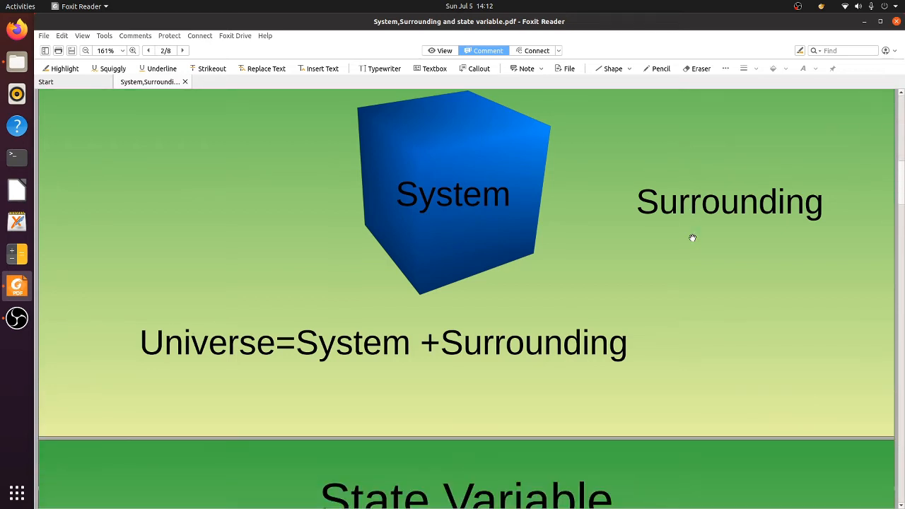
{"action": "scroll", "coordinate": [692, 238], "scroll_direction": "down", "scroll_amount": 3}
{"action": "scroll", "coordinate": [692, 238], "scroll_direction": "down", "scroll_amount": 2}
{"action": "scroll", "coordinate": [692, 238], "scroll_direction": "down", "scroll_amount": 1}
{"action": "scroll", "coordinate": [692, 238], "scroll_direction": "down", "scroll_amount": 3}
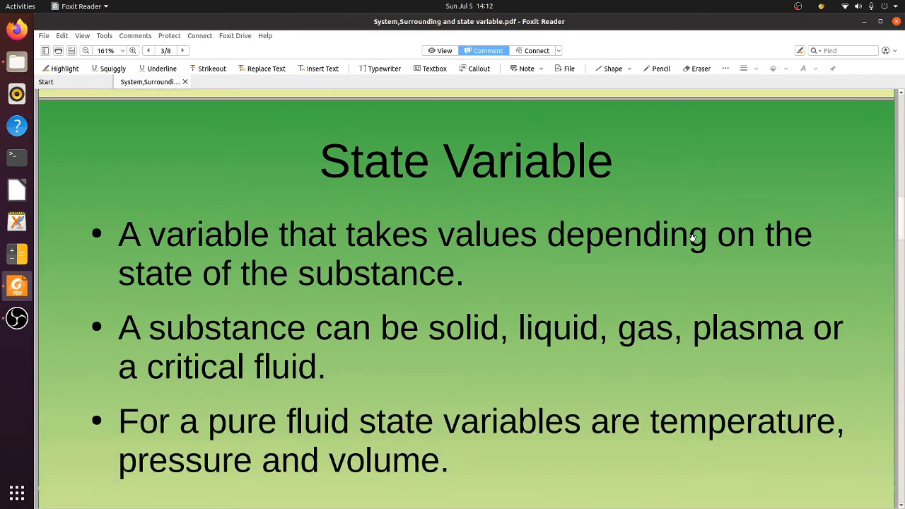
{"action": "scroll", "coordinate": [692, 239], "scroll_direction": "down", "scroll_amount": 1}
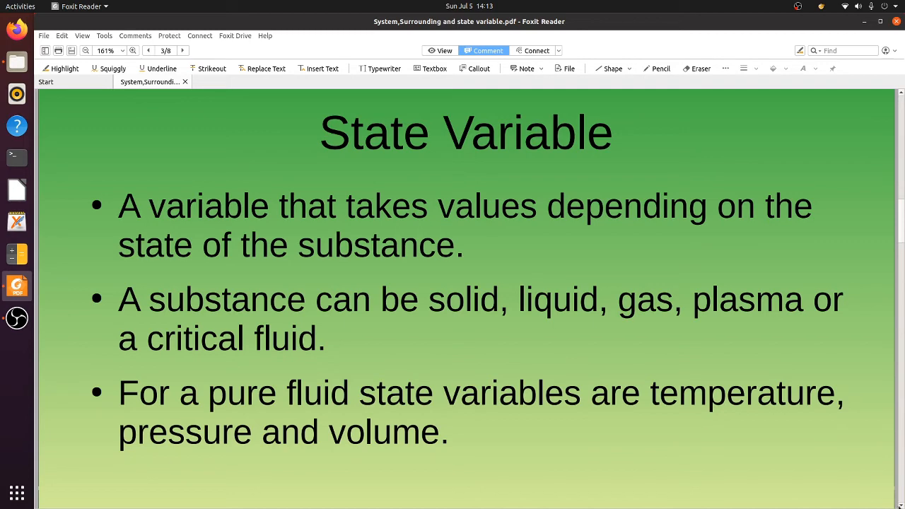
{"action": "scroll", "coordinate": [899, 505], "scroll_direction": "down", "scroll_amount": 8}
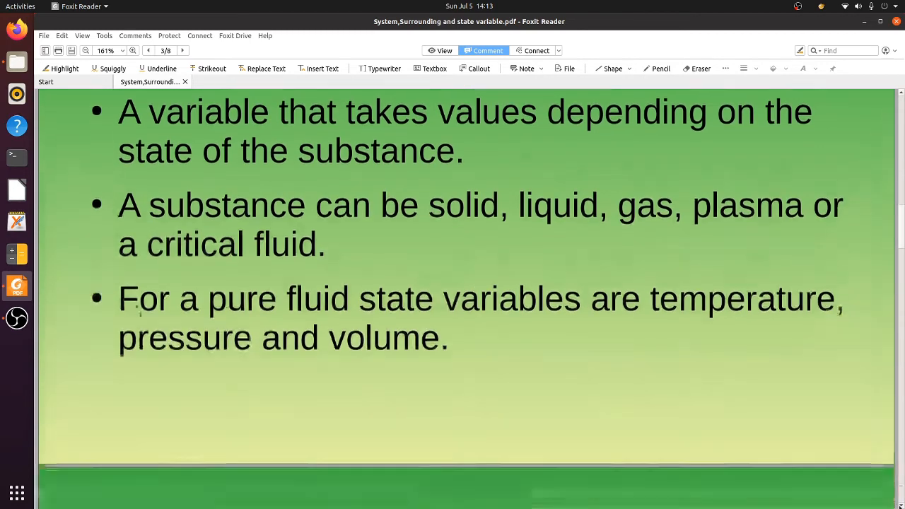
{"action": "scroll", "coordinate": [899, 505], "scroll_direction": "down", "scroll_amount": 8}
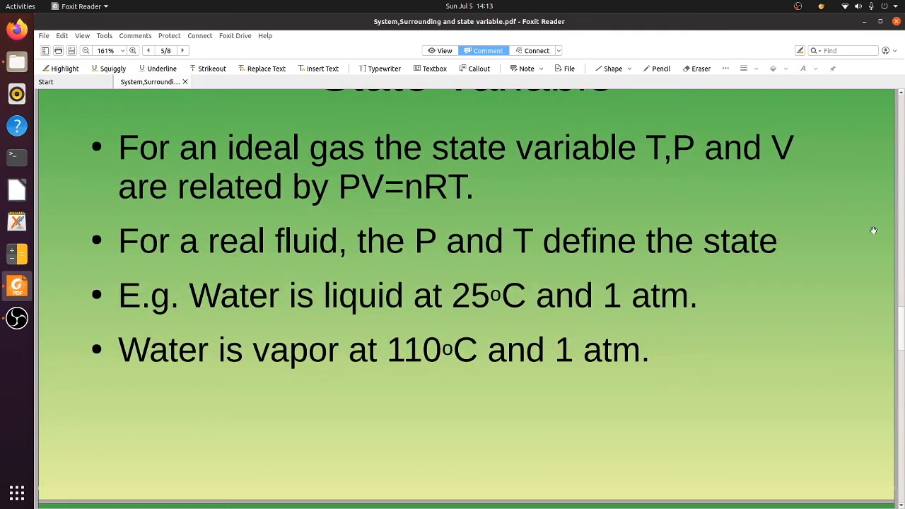
{"action": "scroll", "coordinate": [820, 184], "scroll_direction": "up", "scroll_amount": 2}
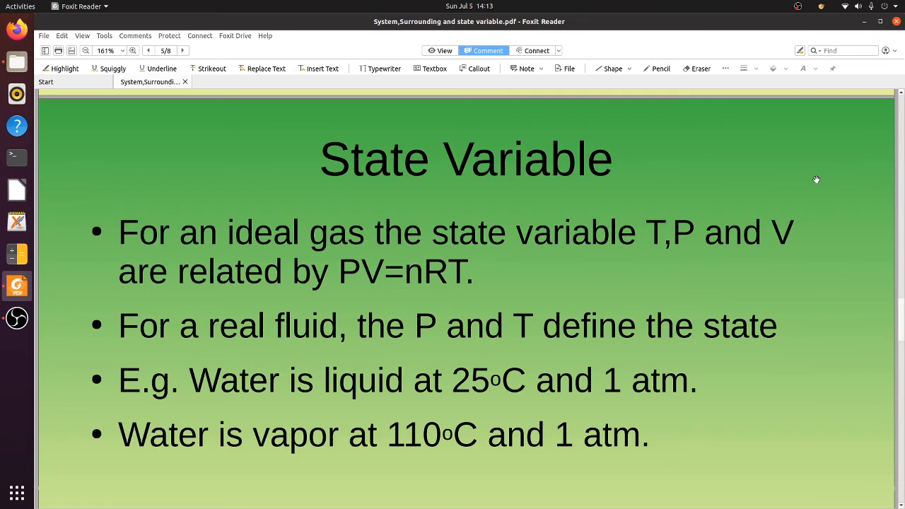
{"action": "scroll", "coordinate": [816, 179], "scroll_direction": "down", "scroll_amount": 1}
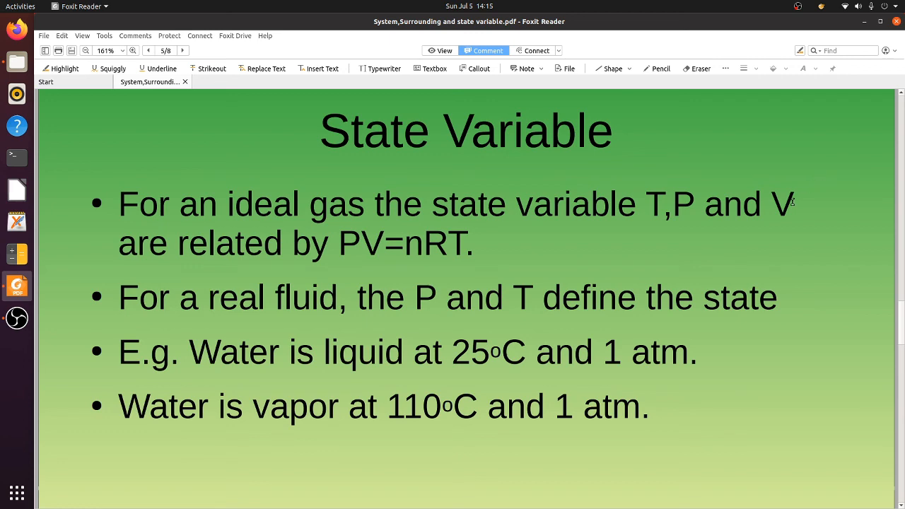
{"action": "scroll", "coordinate": [656, 313], "scroll_direction": "down", "scroll_amount": 5}
{"action": "scroll", "coordinate": [655, 313], "scroll_direction": "down", "scroll_amount": 5}
{"action": "scroll", "coordinate": [655, 312], "scroll_direction": "down", "scroll_amount": 4}
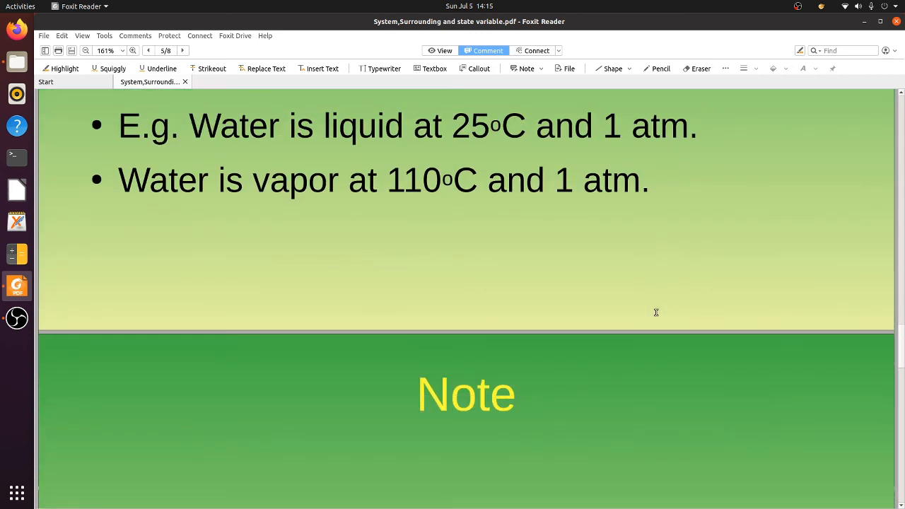
{"action": "scroll", "coordinate": [656, 313], "scroll_direction": "down", "scroll_amount": 4}
{"action": "scroll", "coordinate": [656, 312], "scroll_direction": "down", "scroll_amount": 4}
{"action": "scroll", "coordinate": [656, 313], "scroll_direction": "down", "scroll_amount": 4}
{"action": "scroll", "coordinate": [656, 313], "scroll_direction": "down", "scroll_amount": 2}
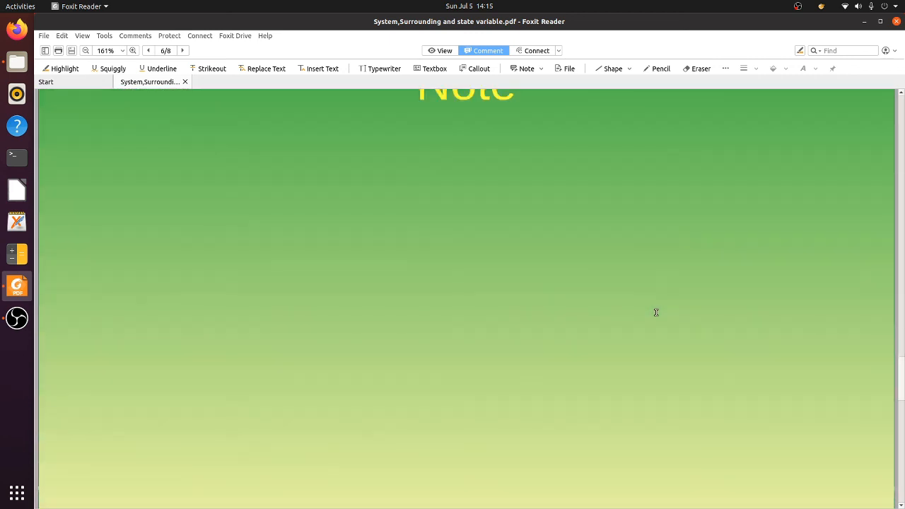
{"action": "scroll", "coordinate": [656, 312], "scroll_direction": "down", "scroll_amount": 4}
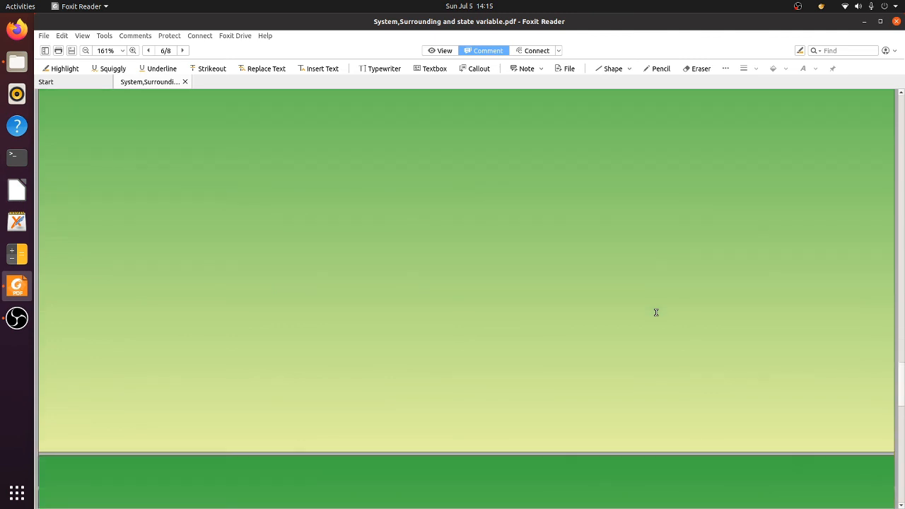
{"action": "scroll", "coordinate": [655, 312], "scroll_direction": "down", "scroll_amount": 4}
{"action": "scroll", "coordinate": [655, 312], "scroll_direction": "down", "scroll_amount": 1}
{"action": "scroll", "coordinate": [656, 313], "scroll_direction": "down", "scroll_amount": 1}
{"action": "scroll", "coordinate": [655, 312], "scroll_direction": "down", "scroll_amount": 3}
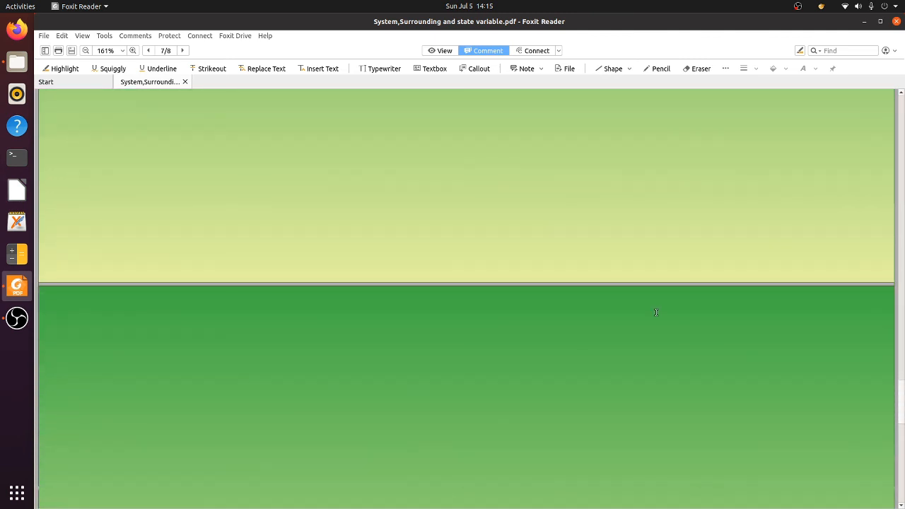
{"action": "scroll", "coordinate": [656, 312], "scroll_direction": "down", "scroll_amount": 2}
{"action": "scroll", "coordinate": [656, 312], "scroll_direction": "down", "scroll_amount": 3}
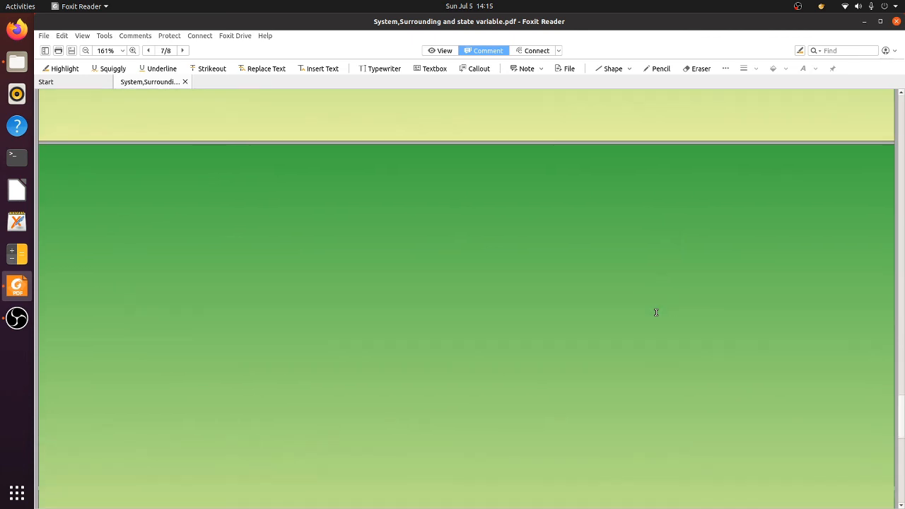
{"action": "scroll", "coordinate": [656, 313], "scroll_direction": "down", "scroll_amount": 3}
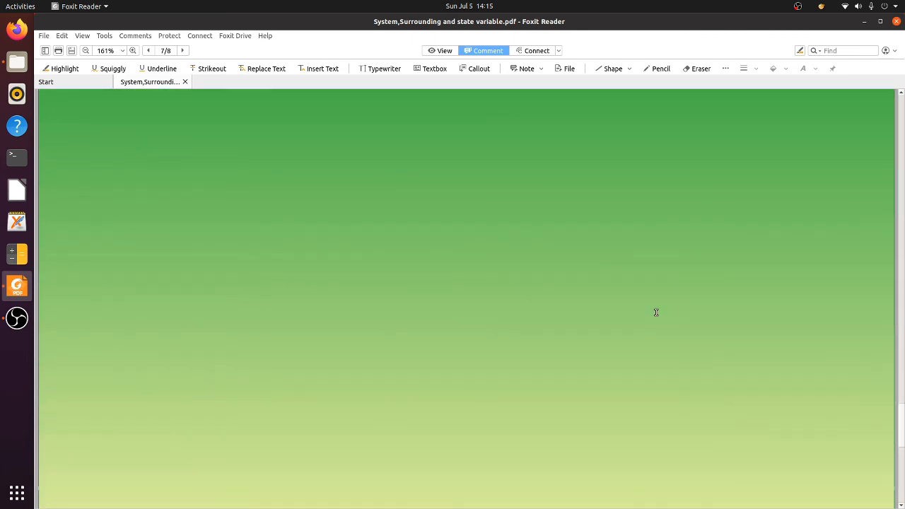
{"action": "scroll", "coordinate": [655, 313], "scroll_direction": "down", "scroll_amount": 1}
{"action": "scroll", "coordinate": [656, 313], "scroll_direction": "down", "scroll_amount": 3}
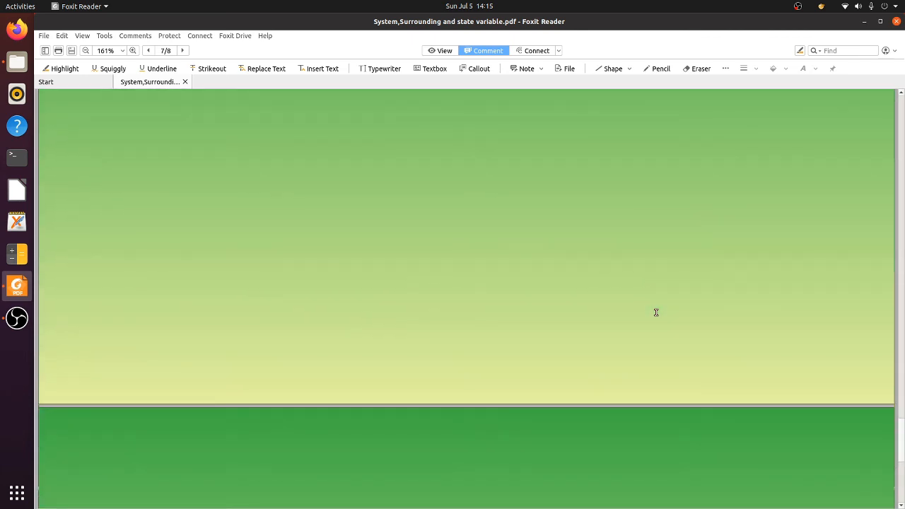
{"action": "scroll", "coordinate": [656, 312], "scroll_direction": "down", "scroll_amount": 2}
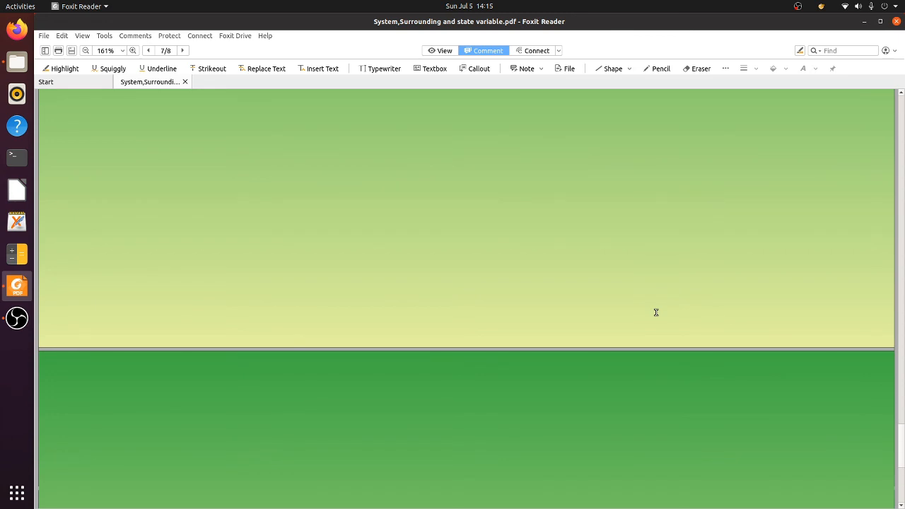
{"action": "scroll", "coordinate": [655, 312], "scroll_direction": "down", "scroll_amount": 2}
{"action": "scroll", "coordinate": [655, 313], "scroll_direction": "down", "scroll_amount": 2}
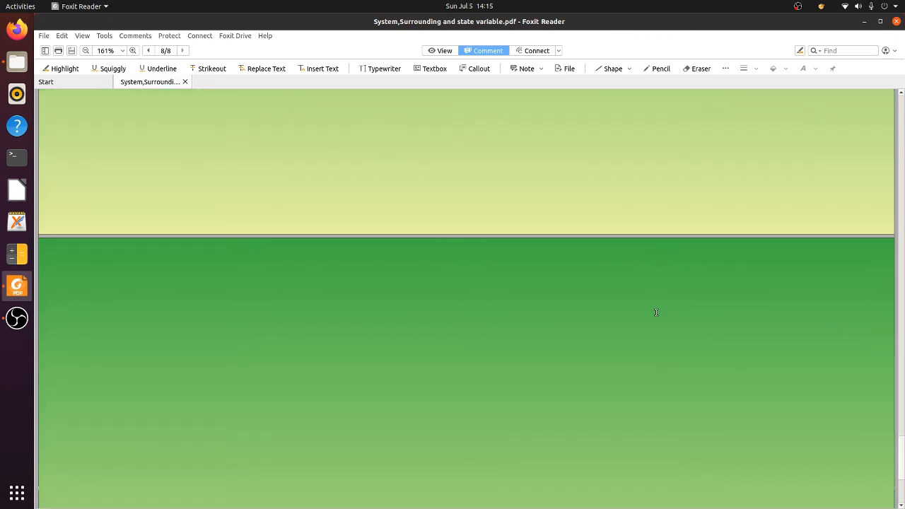
{"action": "scroll", "coordinate": [655, 313], "scroll_direction": "down", "scroll_amount": 2}
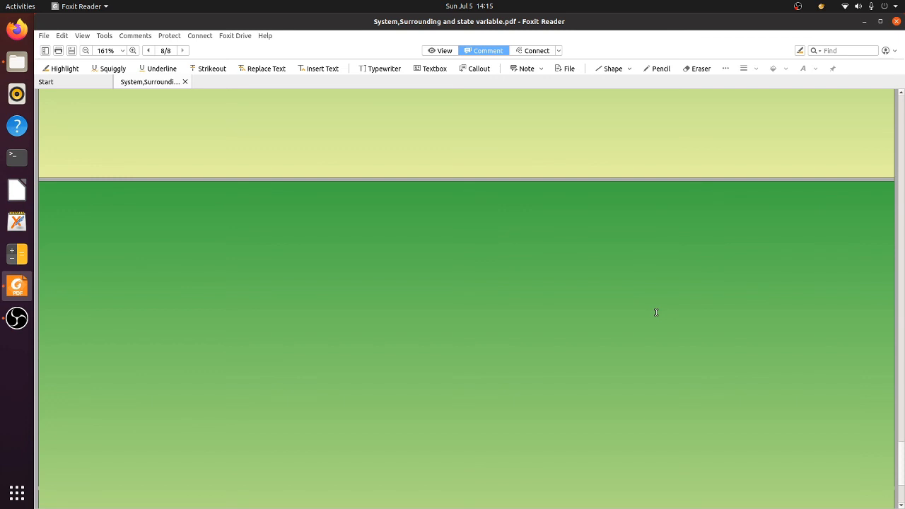
{"action": "scroll", "coordinate": [655, 312], "scroll_direction": "down", "scroll_amount": 2}
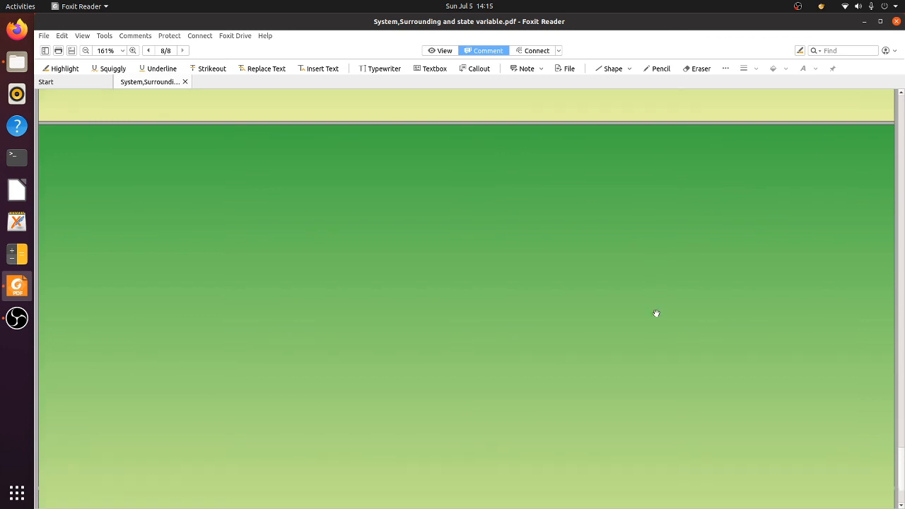
{"action": "scroll", "coordinate": [656, 313], "scroll_direction": "down", "scroll_amount": 1}
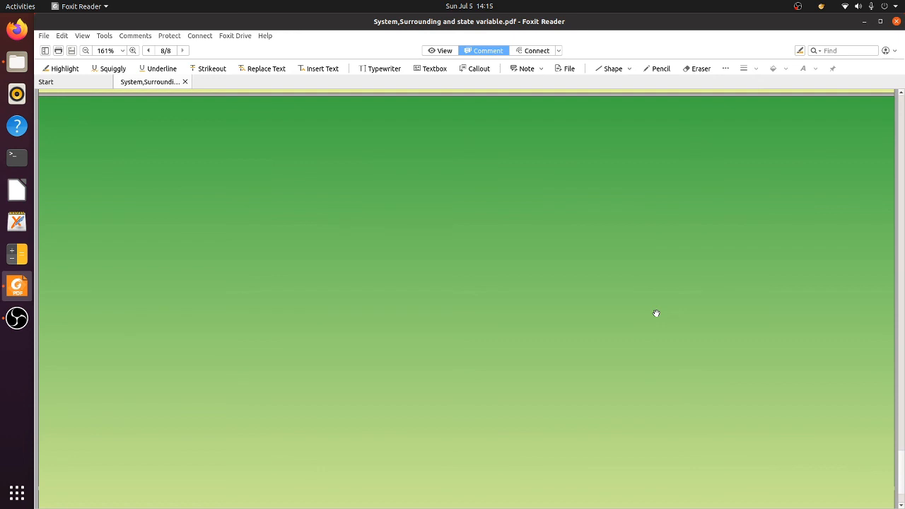
{"action": "scroll", "coordinate": [655, 312], "scroll_direction": "down", "scroll_amount": 2}
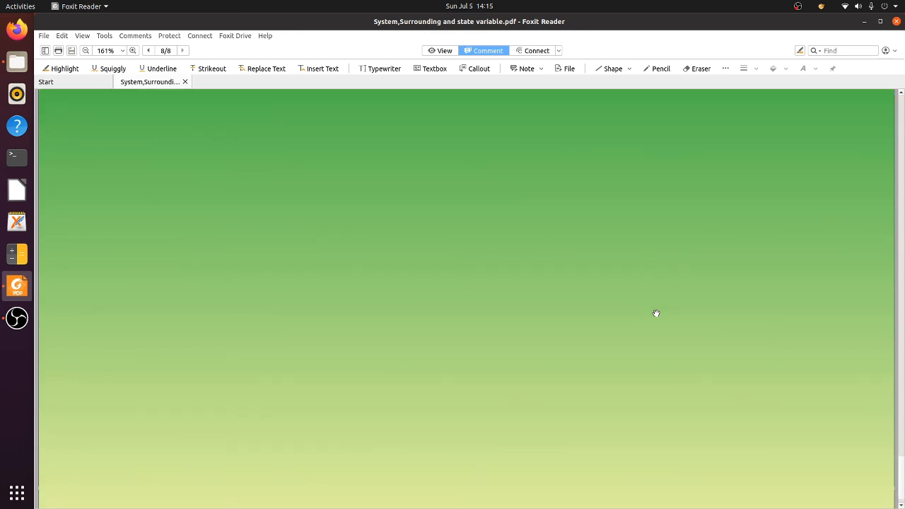